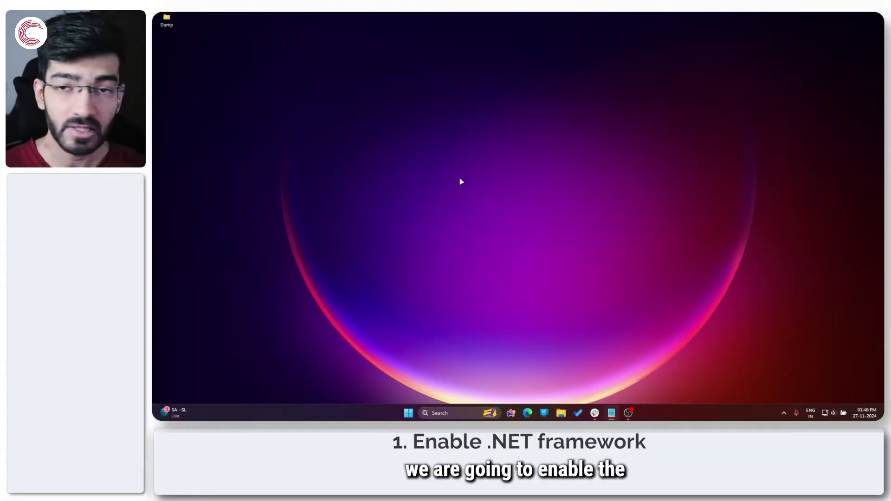
# Step: Open the Start menu with the Windows key
pyautogui.press('super')
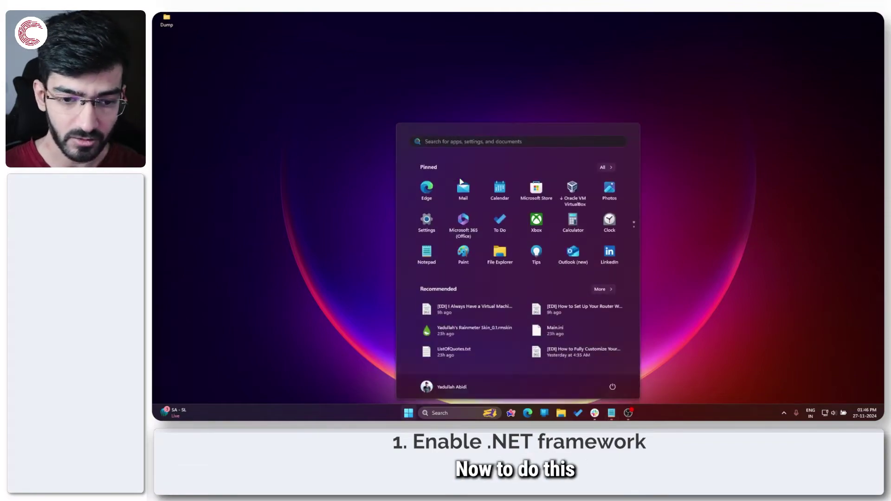
# Step: Search 'enable windo' and open Turn Windows features on or off
pyautogui.write('enable ')
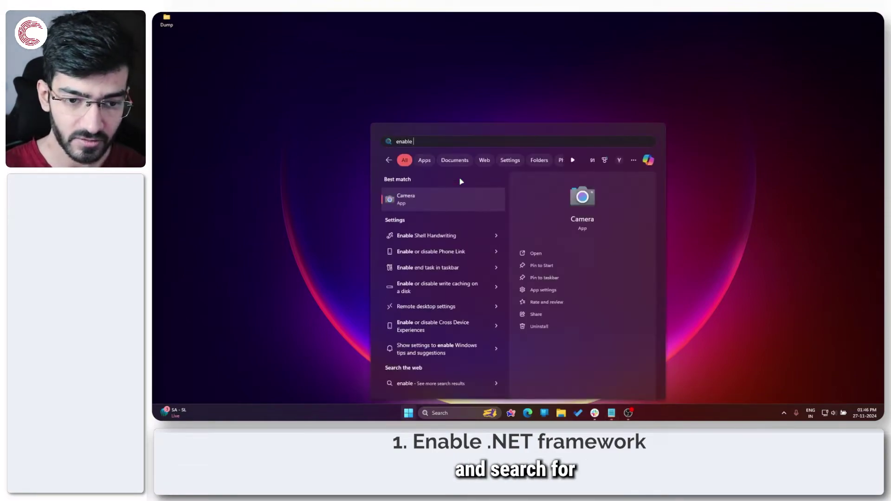
pyautogui.write('windo')
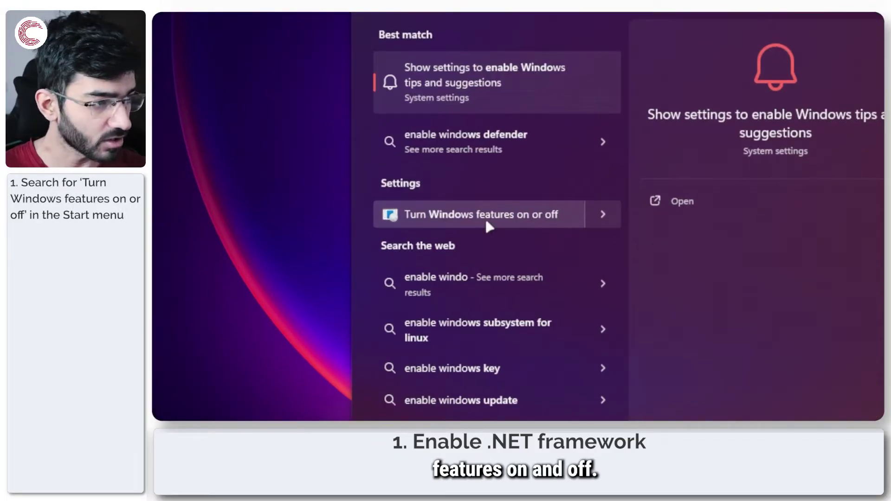
pyautogui.click(487, 222)
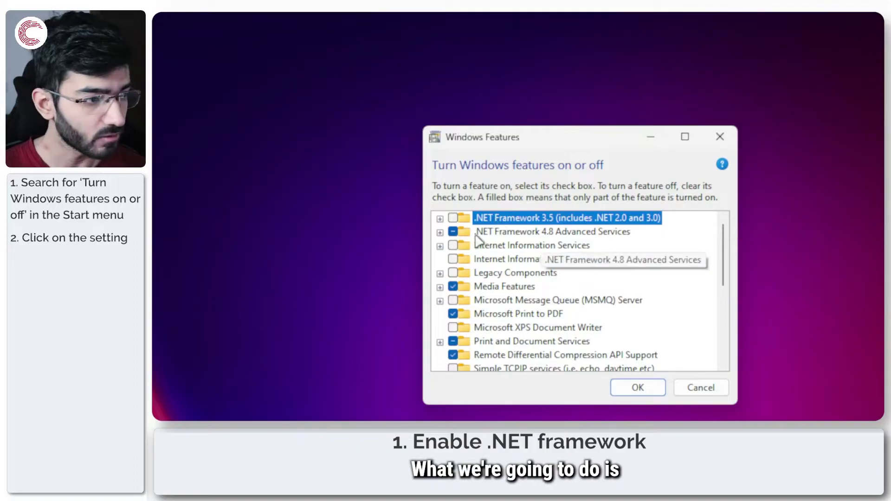
# Step: Tick .NET Framework 3.5 (includes .NET 2.0 and 3.0), review its sub-features, and confirm with OK
pyautogui.click(454, 219)
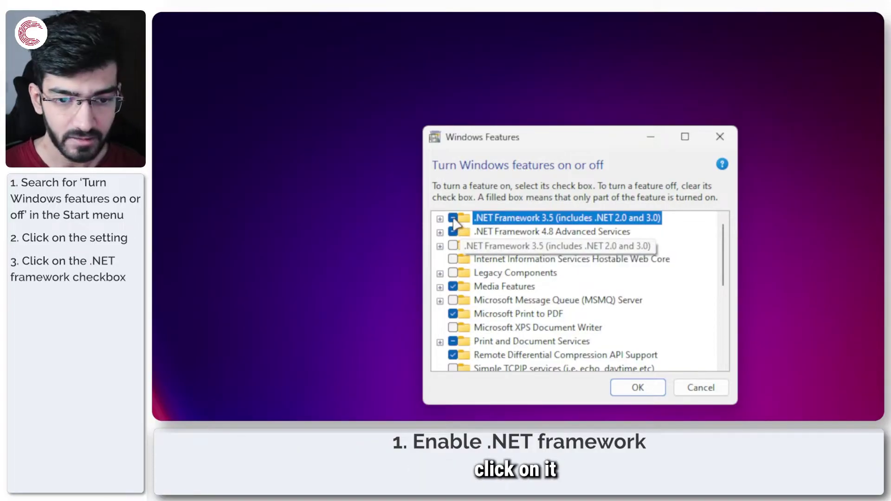
pyautogui.click(440, 219)
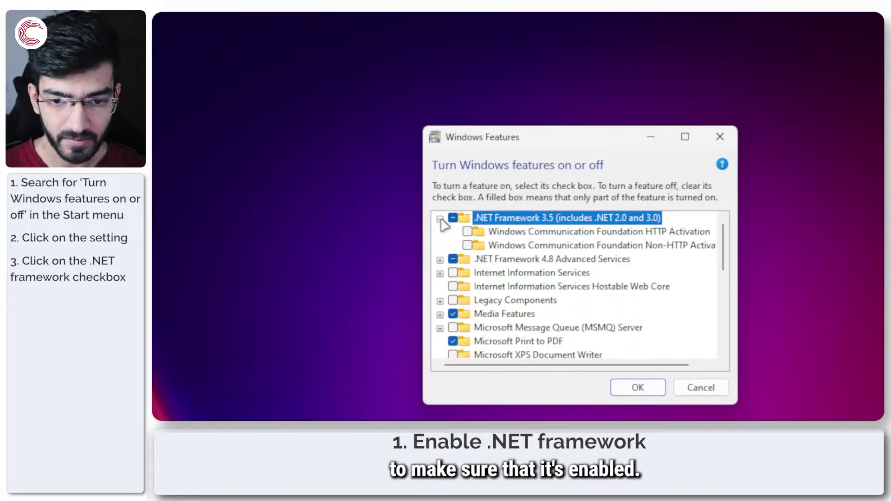
pyautogui.click(440, 219)
pyautogui.click(439, 218)
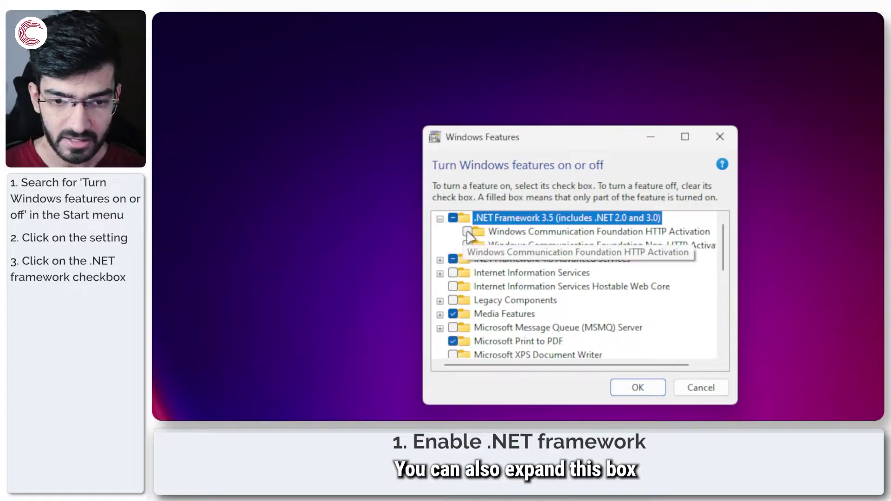
pyautogui.click(439, 218)
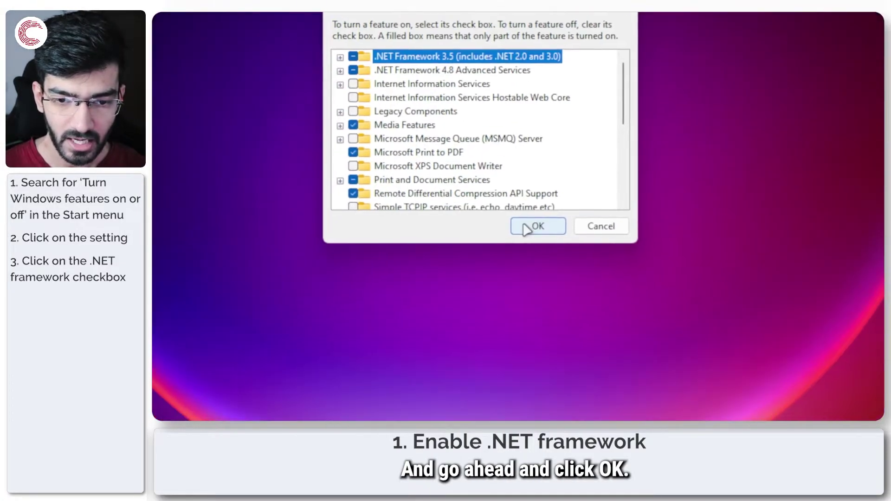
pyautogui.click(626, 390)
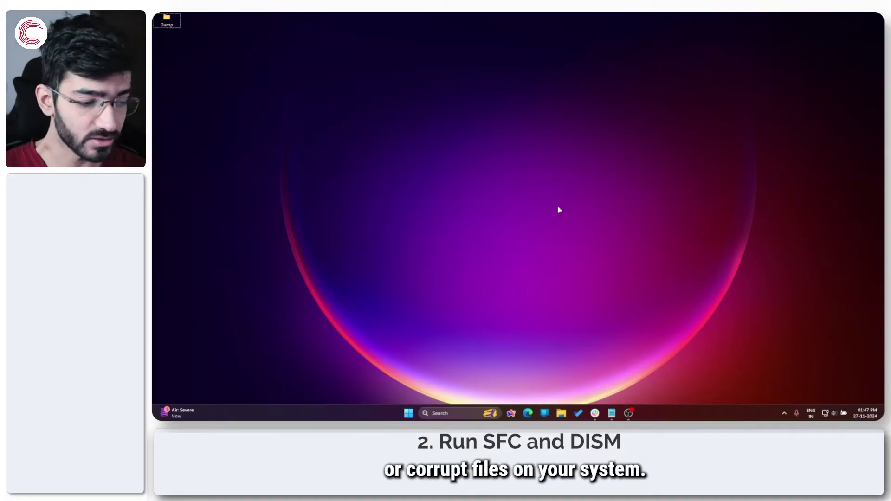
# Step: Once the feature change finishes, reopen the Start menu
pyautogui.press('super')
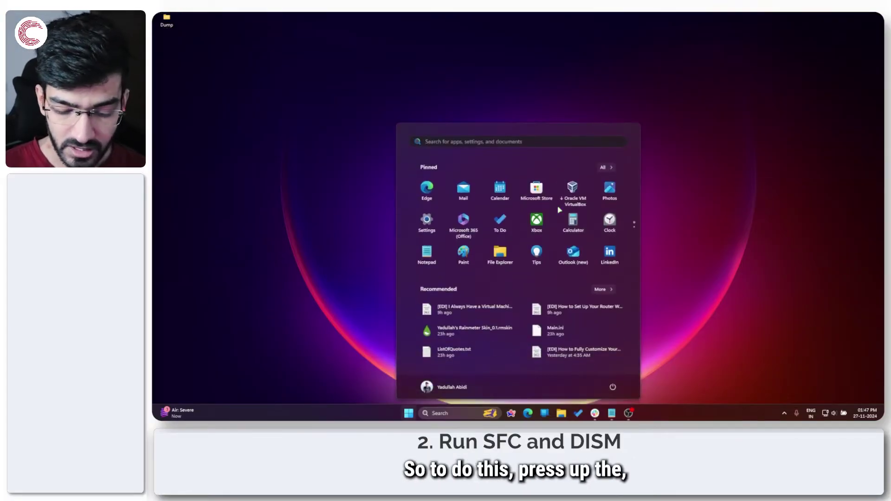
# Step: Launch Command Prompt as administrator from a 'comma' search, then type and clear sfc /scannow
pyautogui.write('com')
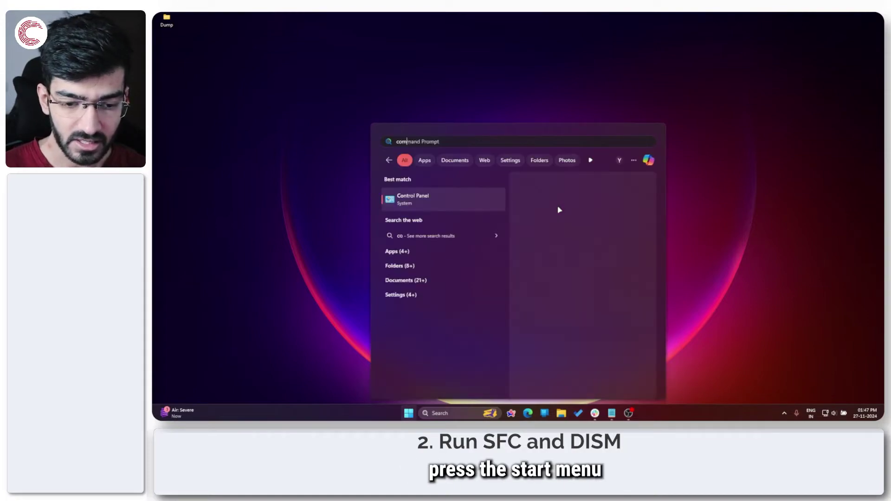
pyautogui.write('ma')
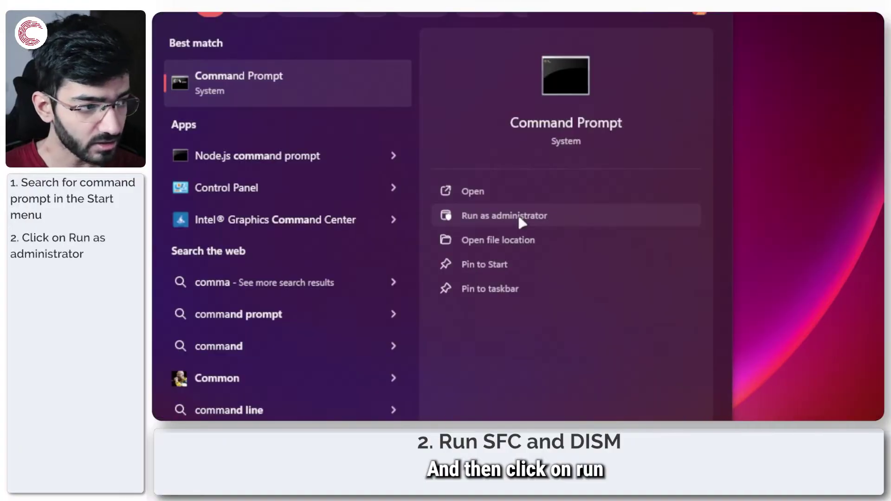
pyautogui.click(557, 266)
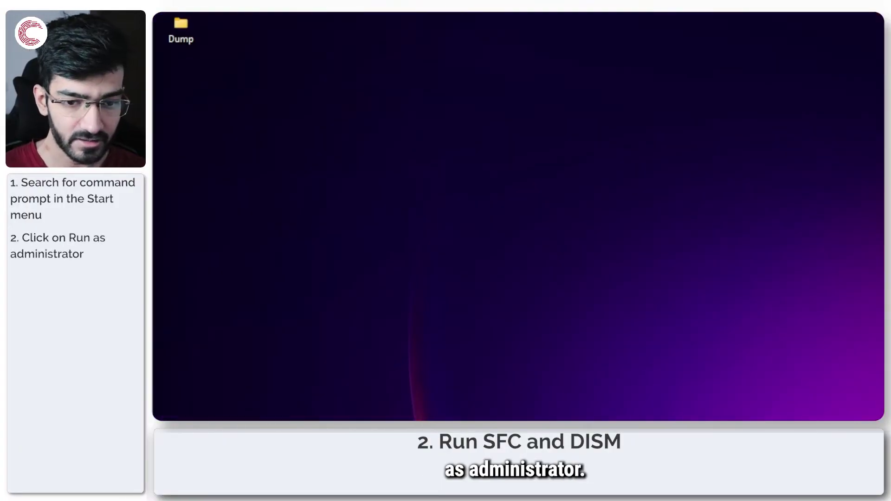
pyautogui.hotkey('alt', 'y')
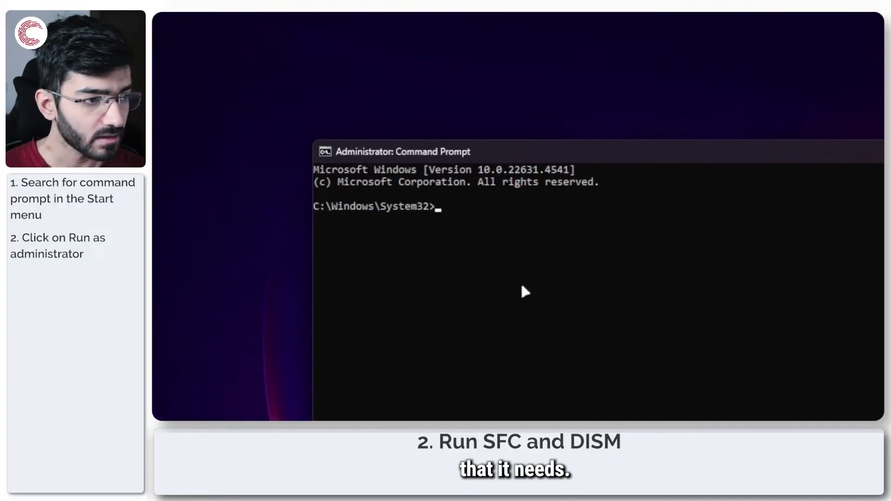
pyautogui.write('sfc ')
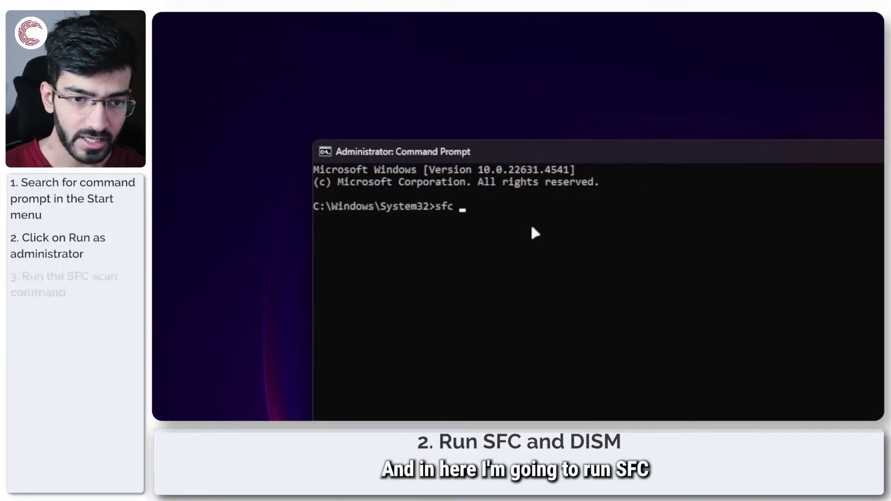
pyautogui.write('/scan')
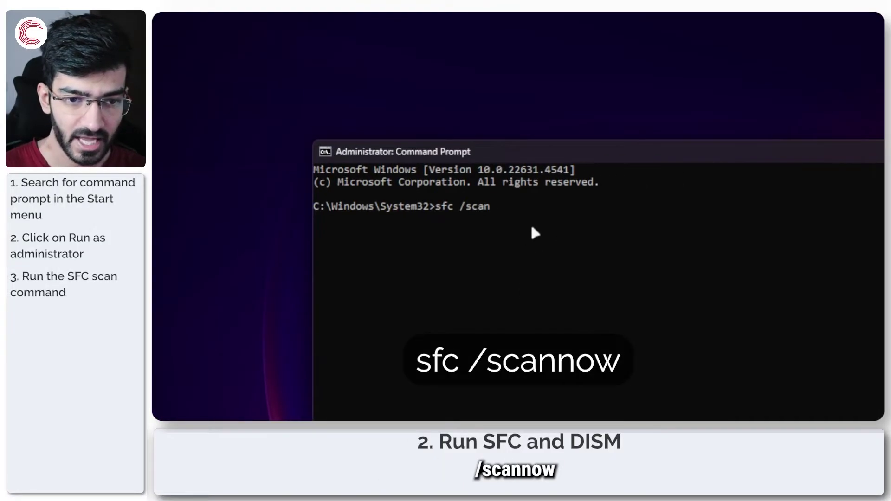
pyautogui.write('now')
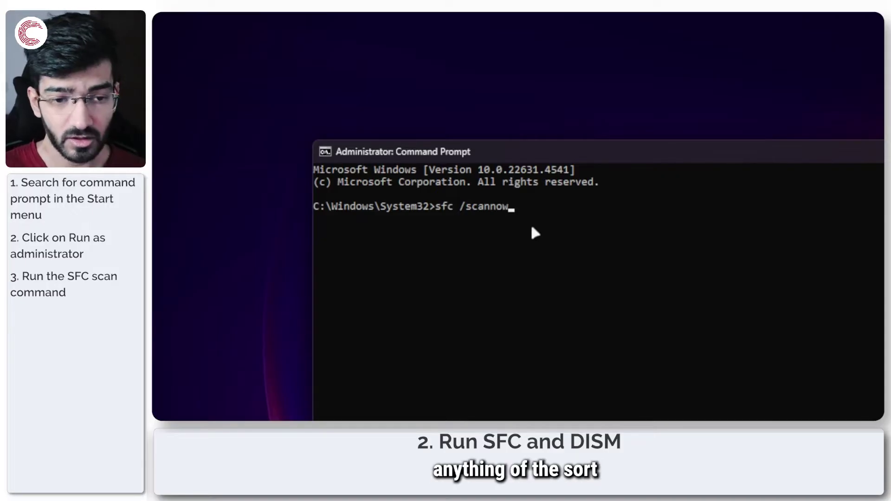
pyautogui.press('BackSpace')
pyautogui.press('BackSpace')
pyautogui.press('BackSpace')
pyautogui.press('BackSpace')
pyautogui.press('BackSpace')
pyautogui.press('BackSpace')
pyautogui.press('BackSpace')
pyautogui.press('BackSpace')
pyautogui.press('BackSpace')
pyautogui.press('BackSpace')
pyautogui.press('BackSpace')
pyautogui.press('BackSpace')
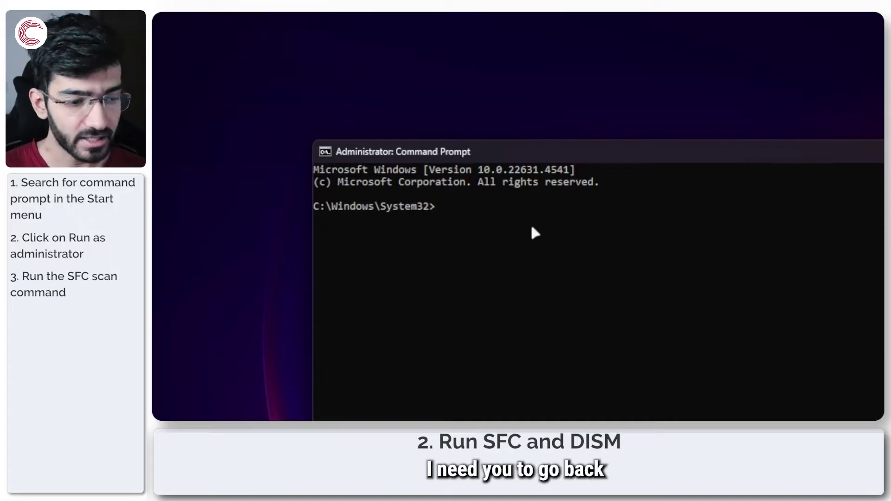
# Step: Enter DISM /Online /Cleanup-Image /CheckHealth at the admin prompt, correcting the typo
pyautogui.write('D')
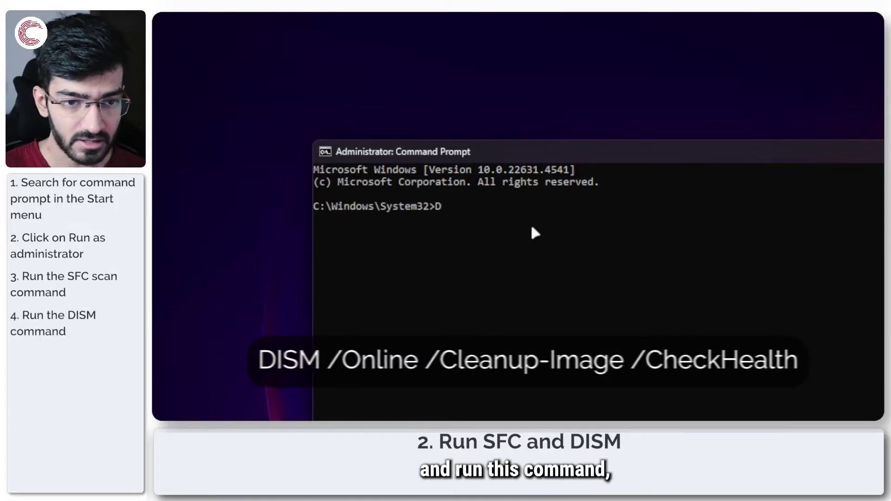
pyautogui.write('ISM /Onl')
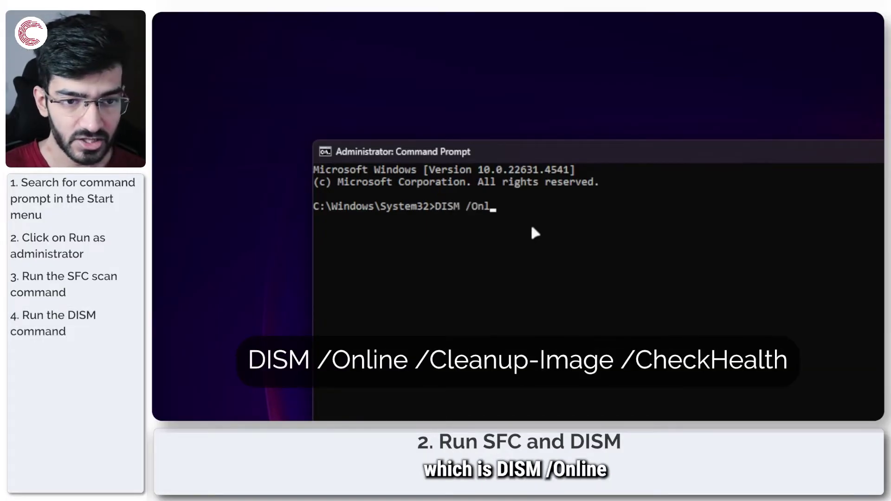
pyautogui.write('ine /Clean')
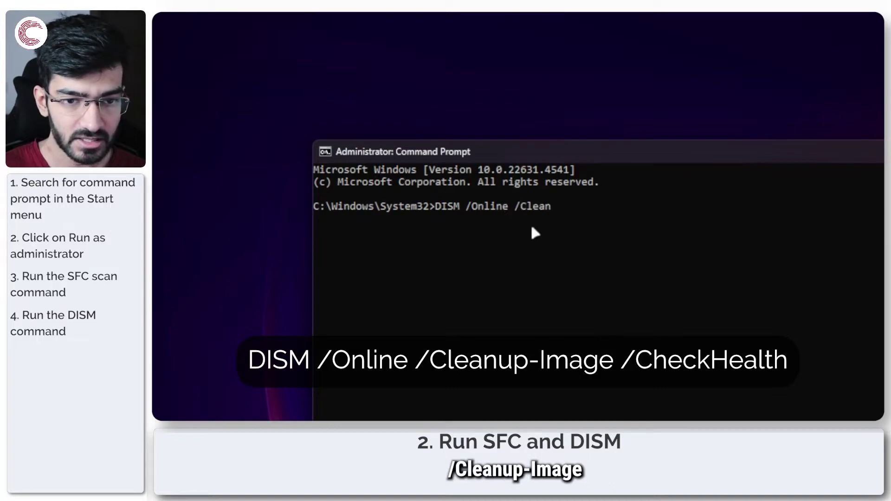
pyautogui.write('up-IM')
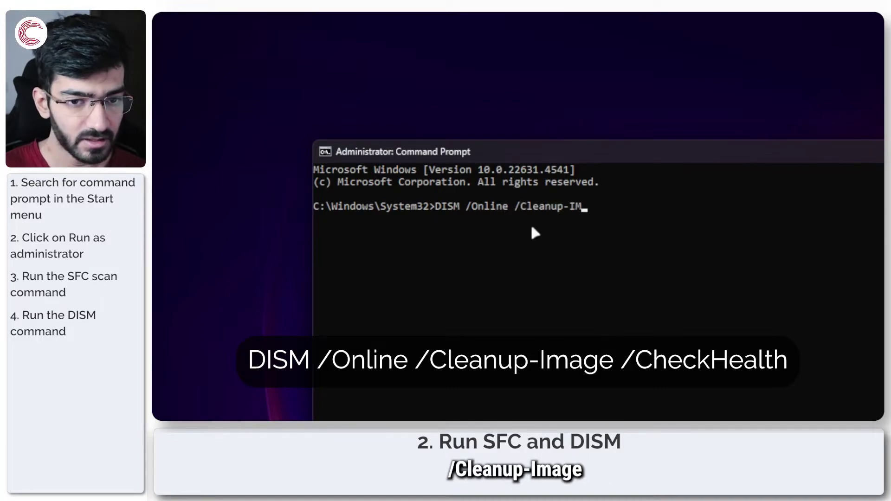
pyautogui.press('BackSpace')
pyautogui.write('mage /C')
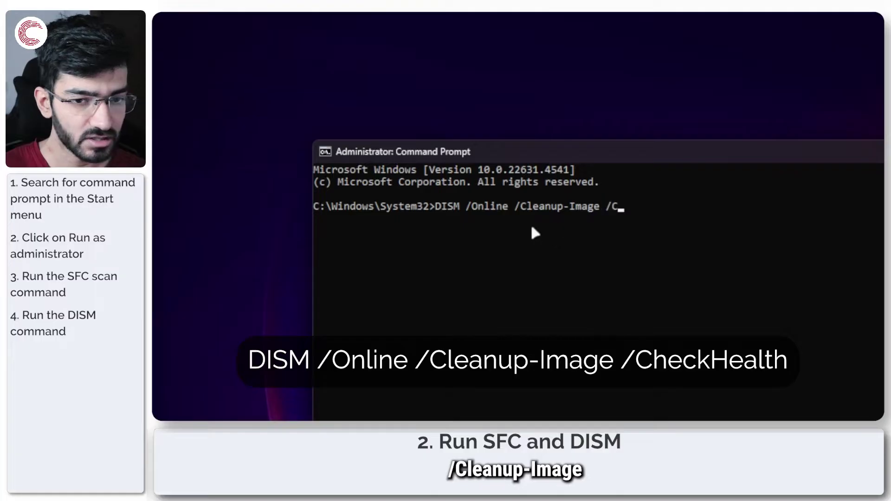
pyautogui.write('heckHe')
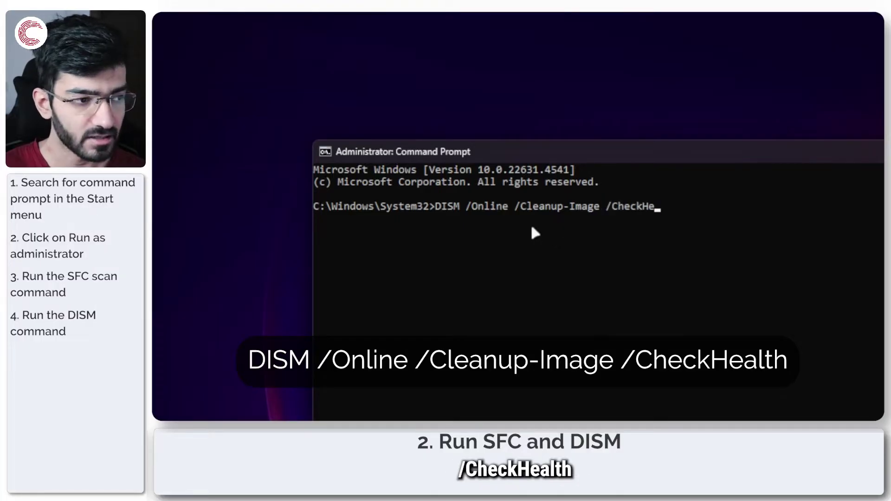
pyautogui.write('alth')
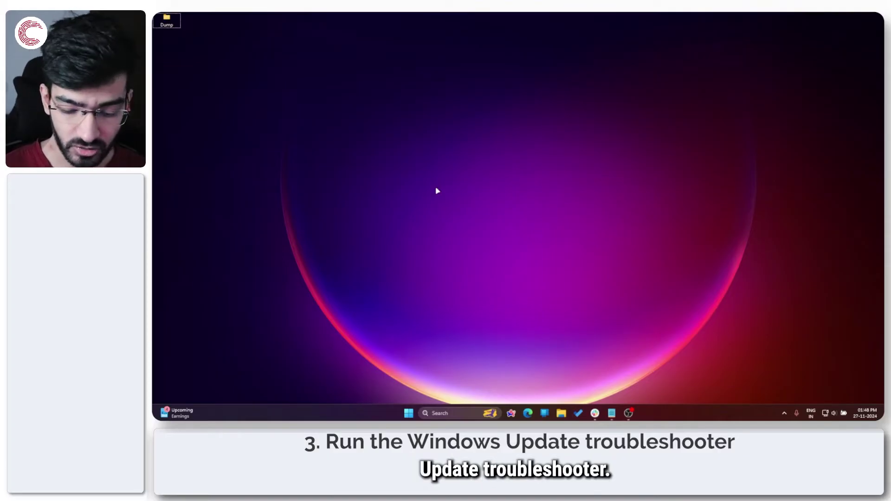
# Step: Open Windows Settings with Win+I
pyautogui.press('super+i')
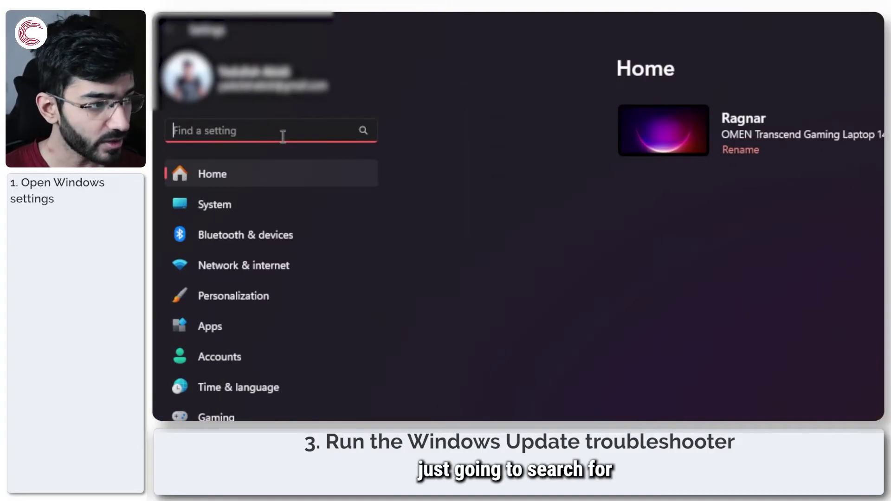
# Step: Search Settings for 'troublesh' and open the Other troubleshooters list
pyautogui.write('troublesh')
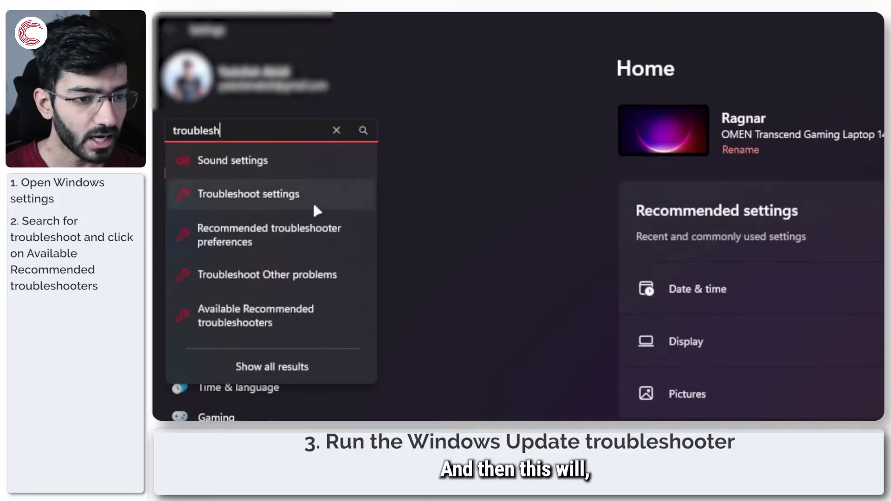
pyautogui.click(271, 320)
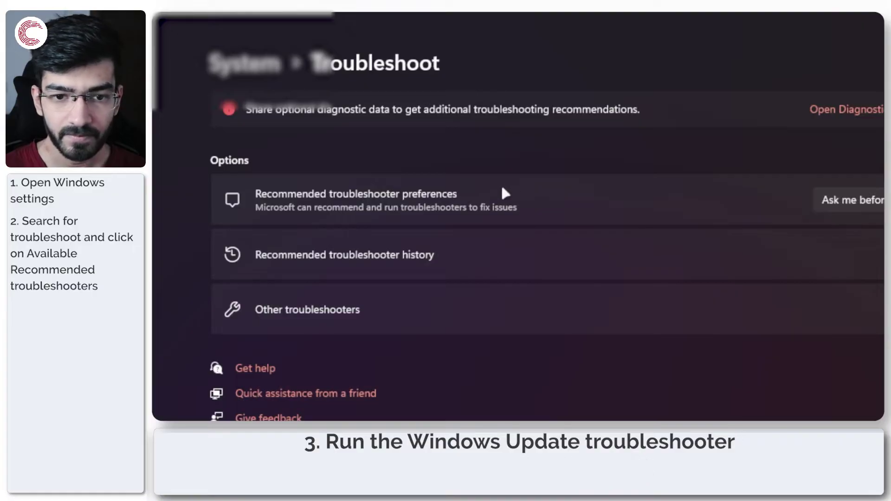
pyautogui.click(288, 313)
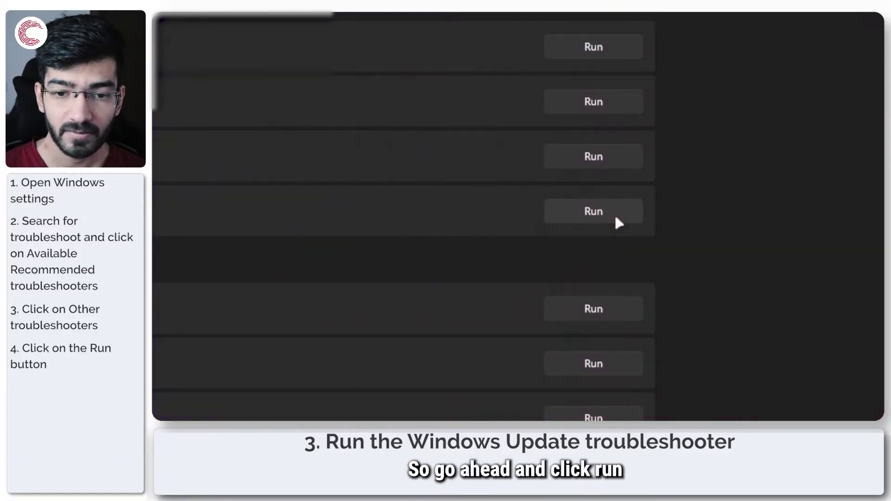
# Step: Run the Windows Update troubleshooter
pyautogui.click(616, 219)
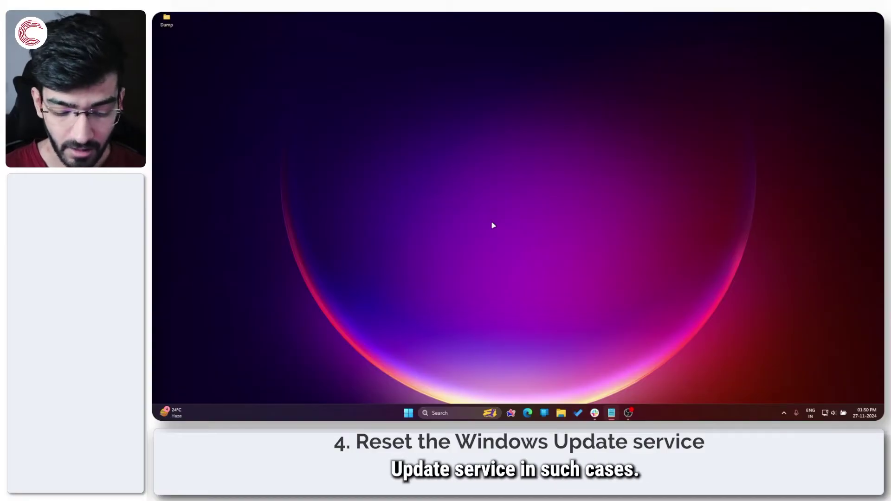
# Step: Launch Services from a 'service' search and bring up the Windows Update service's context menu
pyautogui.press('super')
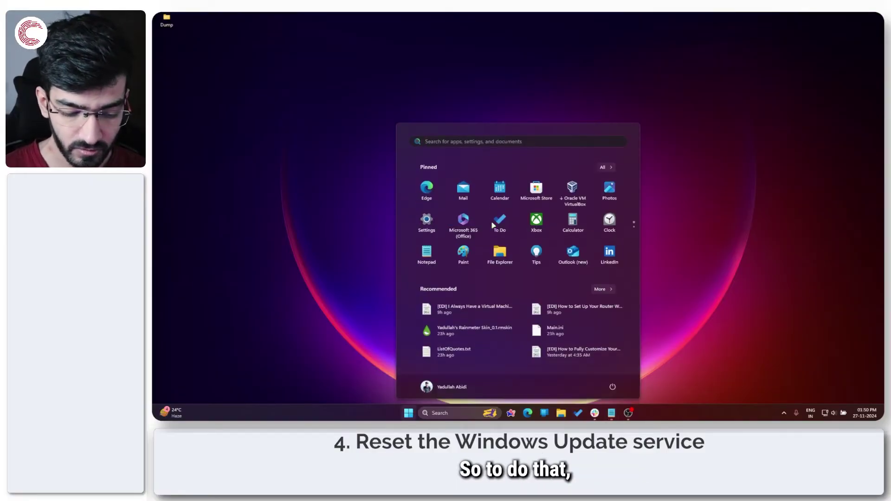
pyautogui.write('service')
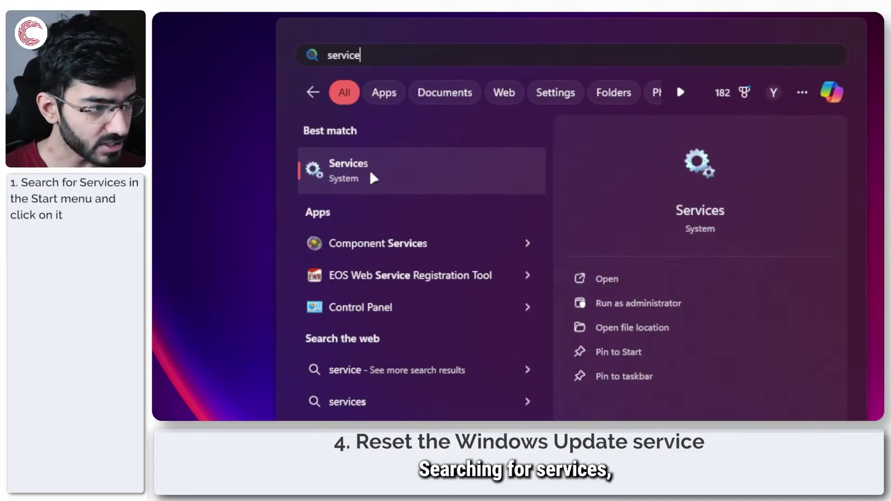
pyautogui.click(420, 202)
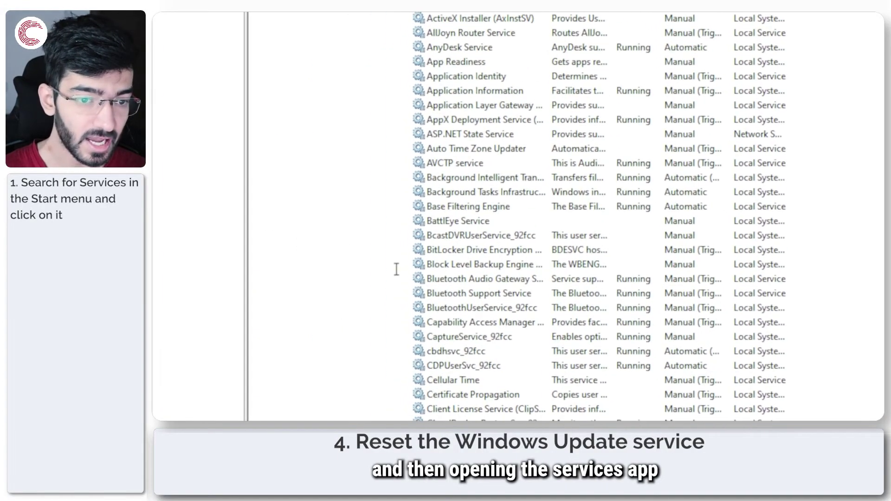
pyautogui.scroll(-20, 494, 291)
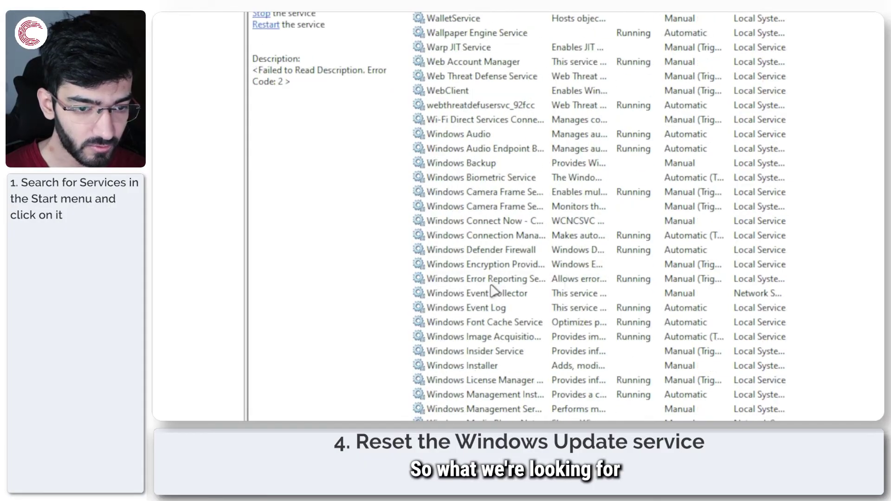
pyautogui.press('Down')
pyautogui.press('Down')
pyautogui.press('Down')
pyautogui.press('Down')
pyautogui.press('Down')
pyautogui.press('Down')
pyautogui.press('Down')
pyautogui.press('Down')
pyautogui.press('Down')
pyautogui.press('Down')
pyautogui.press('Down')
pyautogui.press('Down')
pyautogui.press('Down')
pyautogui.press('Down')
pyautogui.press('Down')
pyautogui.press('Down')
pyautogui.press('Down')
pyautogui.press('Down')
pyautogui.press('Down')
pyautogui.press('Down')
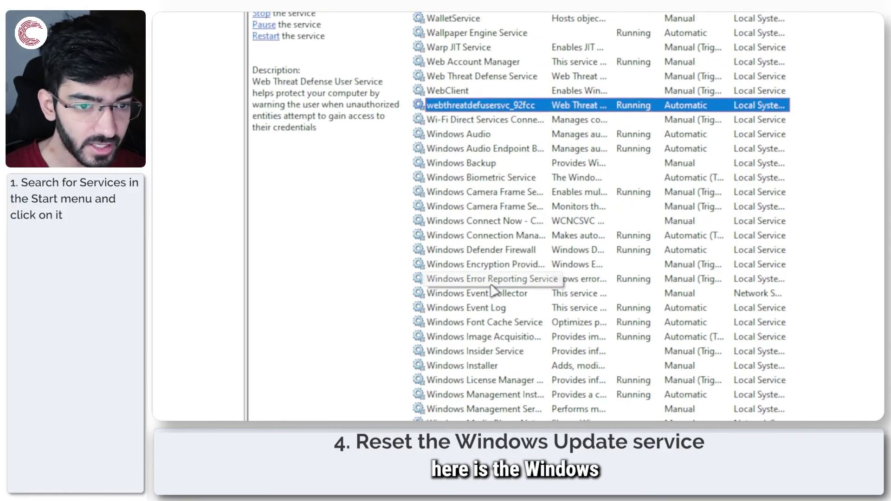
pyautogui.press('Down')
pyautogui.press('Down')
pyautogui.press('Down')
pyautogui.press('Down')
pyautogui.press('Down')
pyautogui.press('Down')
pyautogui.press('Down')
pyautogui.press('Down')
pyautogui.press('Down')
pyautogui.press('Down')
pyautogui.press('Down')
pyautogui.press('Down')
pyautogui.press('Down')
pyautogui.press('Down')
pyautogui.press('Down')
pyautogui.press('Down')
pyautogui.press('Down')
pyautogui.press('Down')
pyautogui.press('Down')
pyautogui.press('Down')
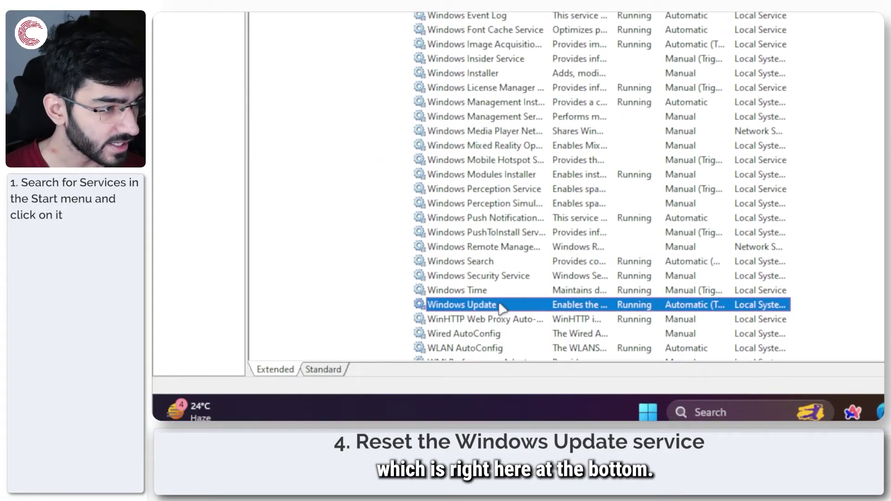
pyautogui.scroll(-3, 501, 309)
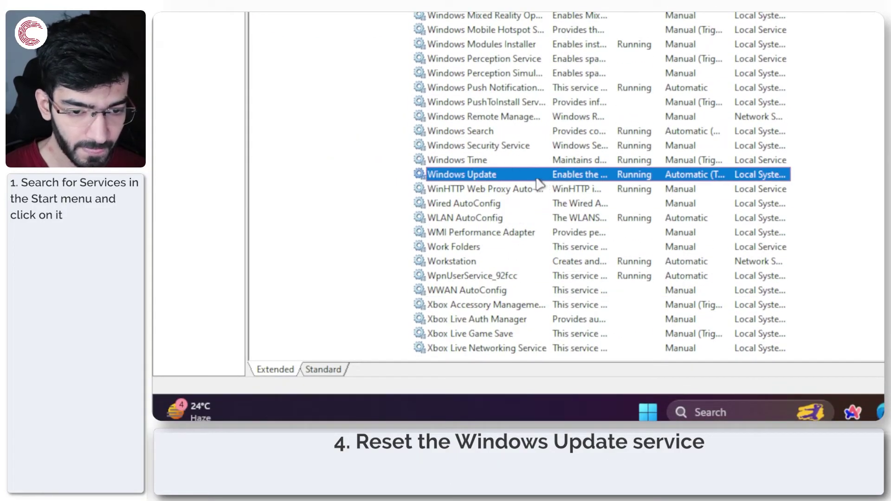
pyautogui.rightClick(507, 181)
# Step: Open the Windows Update service's properties and leave its startup type at Automatic
pyautogui.click(572, 329)
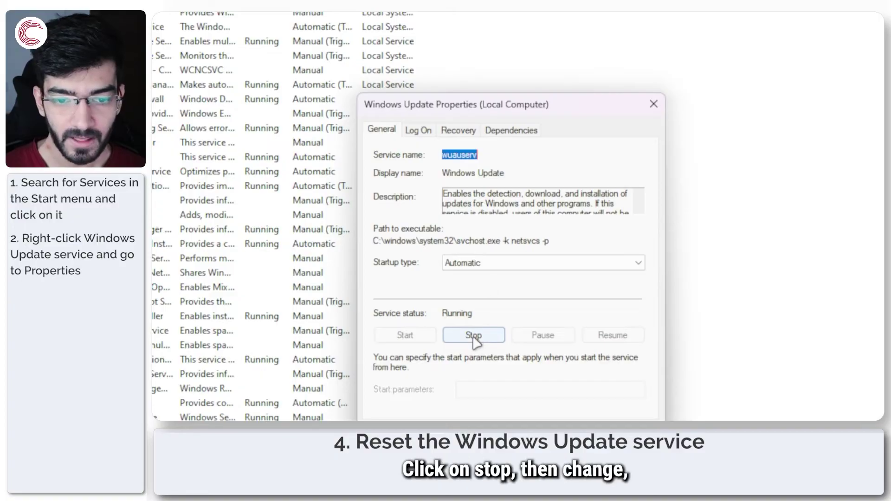
pyautogui.click(483, 262)
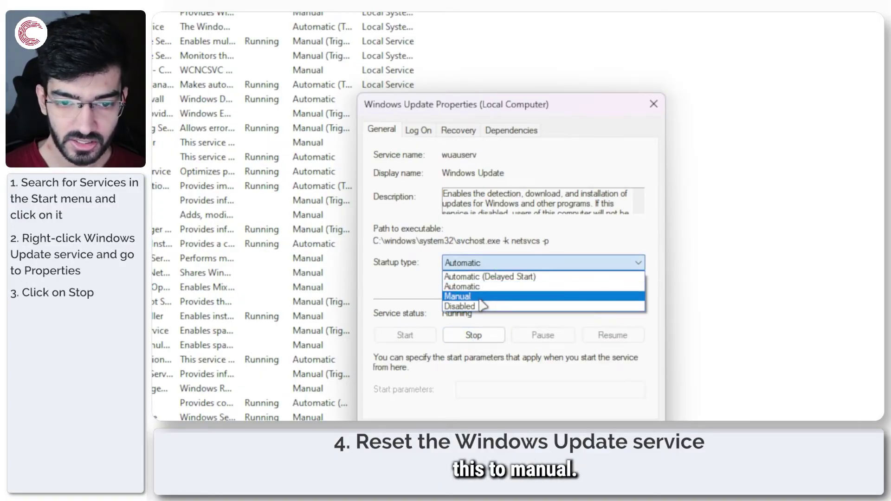
pyautogui.click(480, 263)
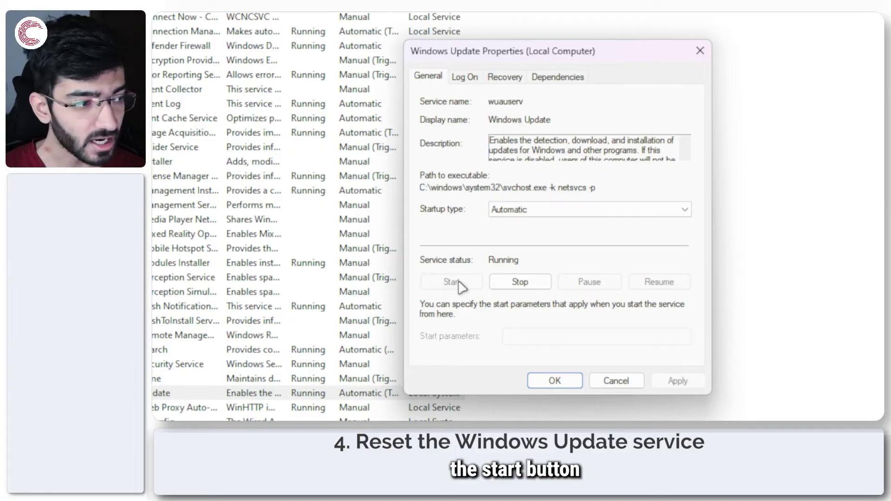
# Step: Confirm Automatic startup for Windows Update, apply with OK, and close the Services window
pyautogui.click(583, 212)
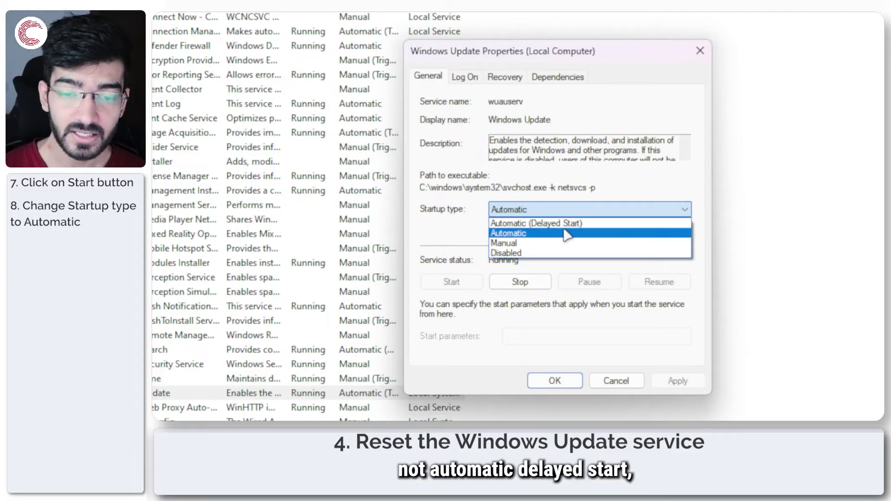
pyautogui.click(430, 233)
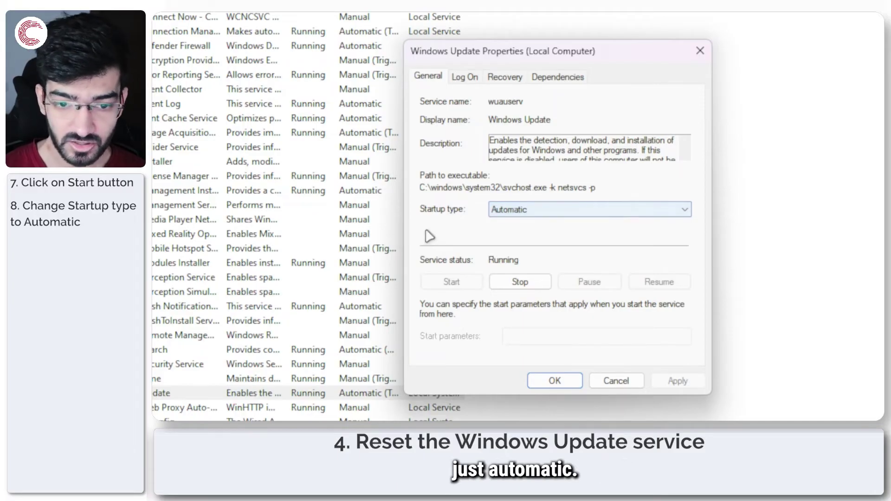
pyautogui.click(556, 381)
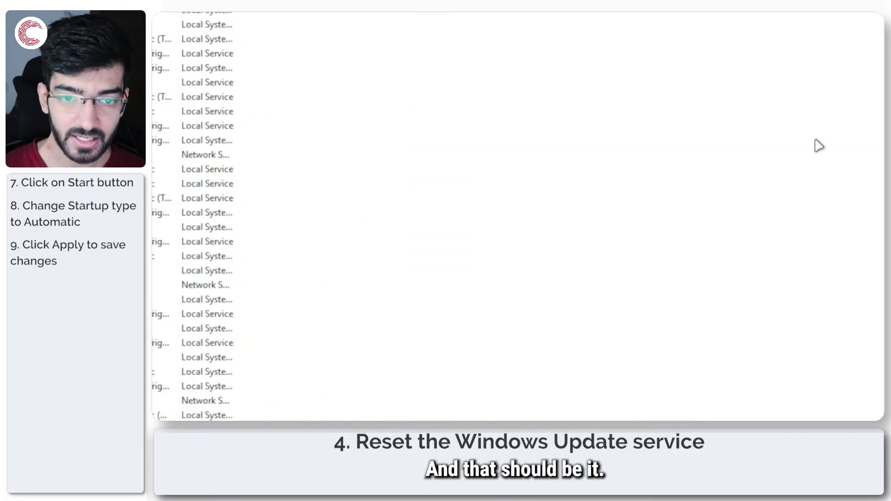
pyautogui.click(846, 28)
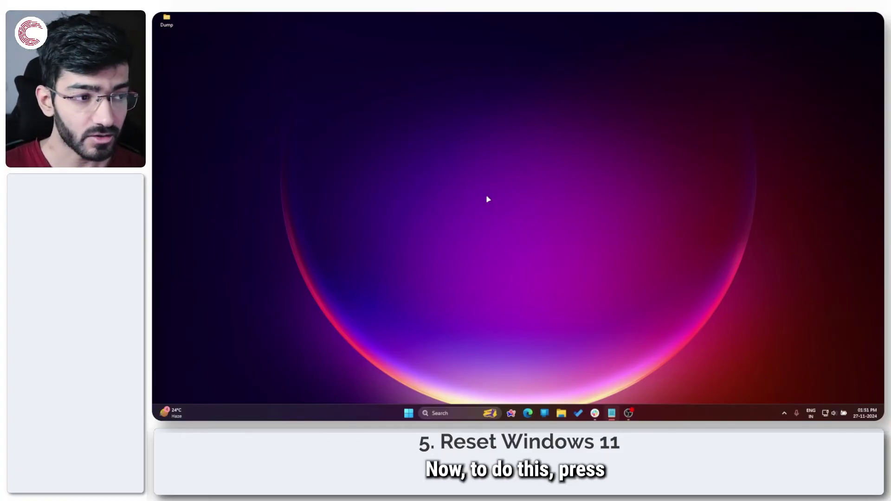
# Step: Go to Settings > System > Recovery and start Reset this PC
pyautogui.press('super+i')
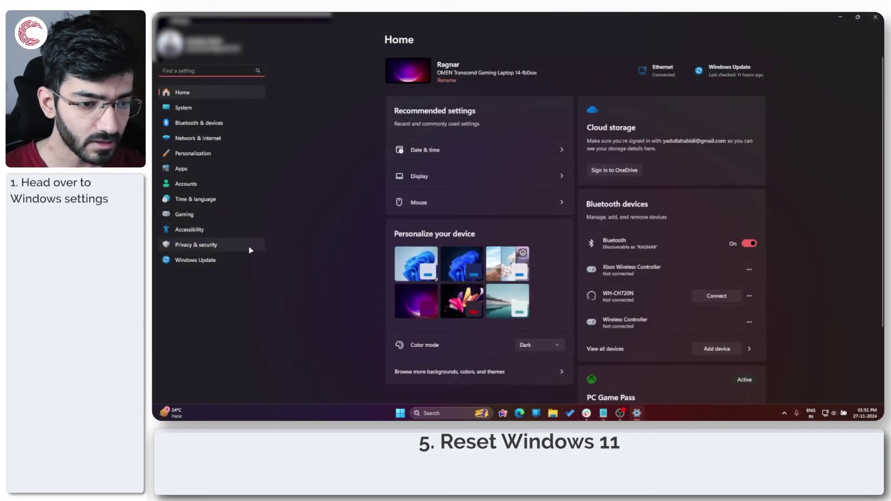
pyautogui.click(237, 108)
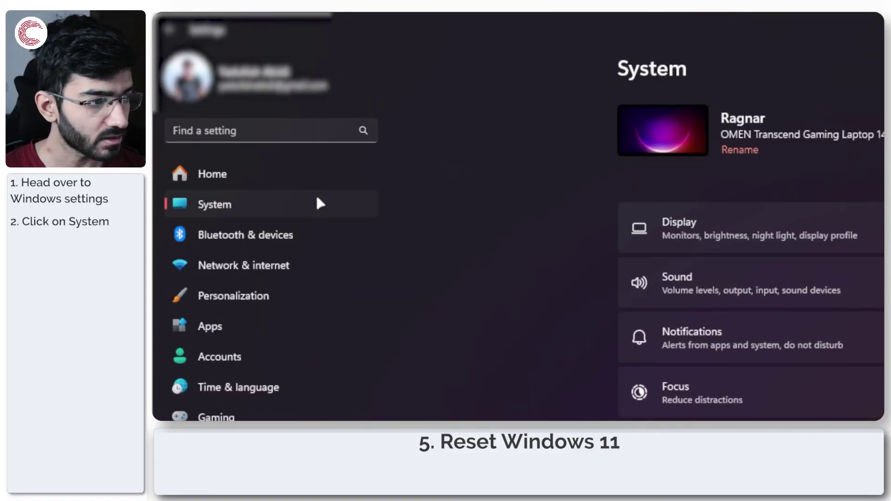
pyautogui.scroll(-10, 535, 262)
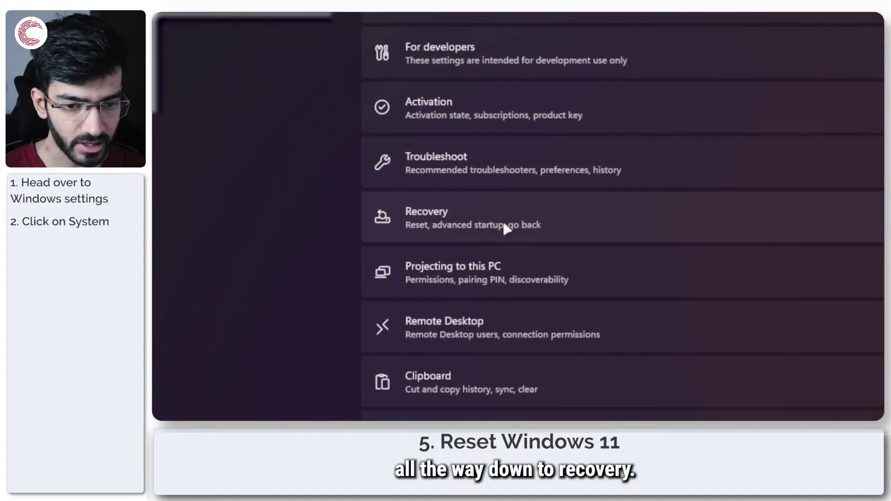
pyautogui.click(505, 226)
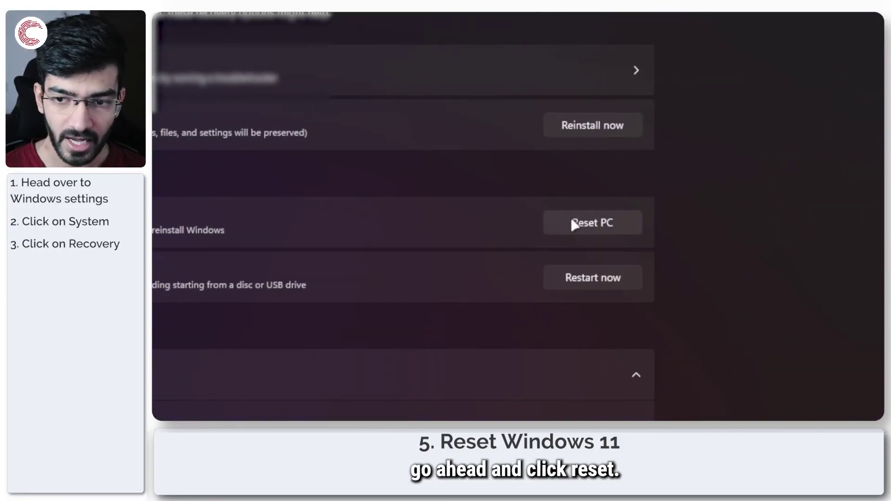
pyautogui.click(574, 225)
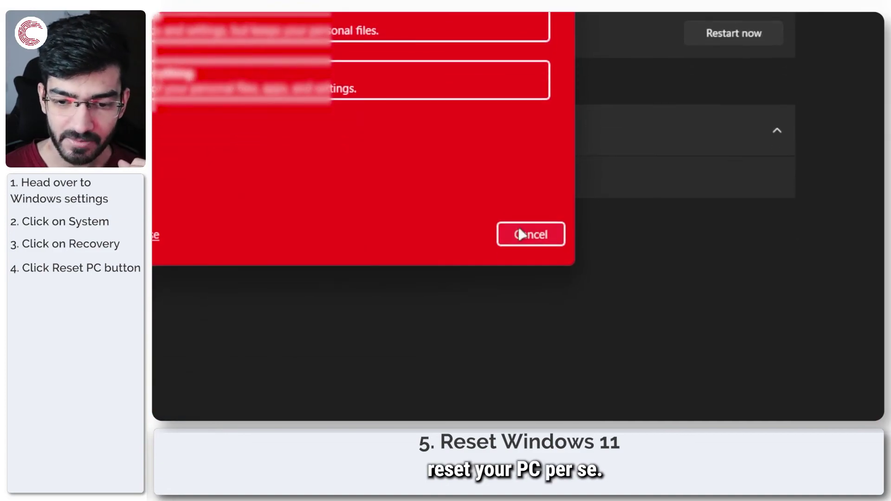
pyautogui.click(521, 234)
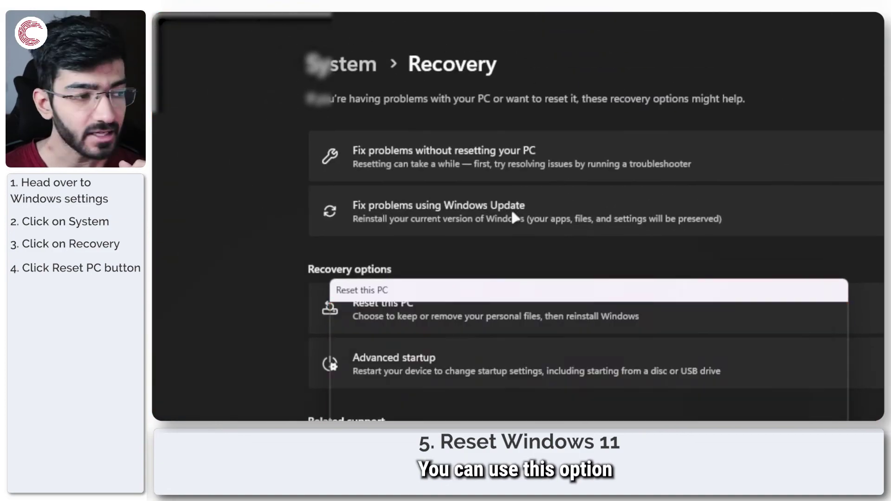